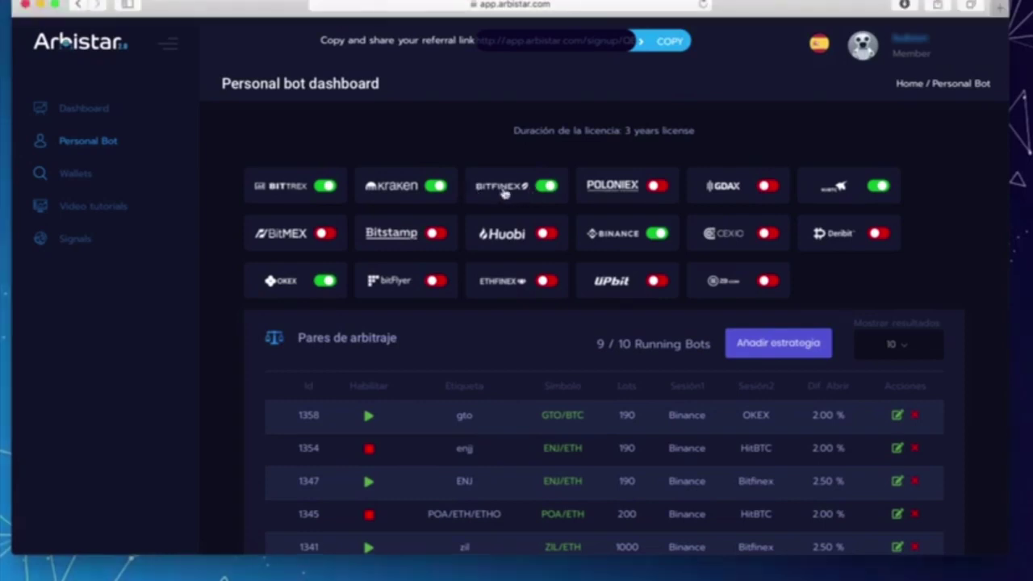
Step: Open the settings of the Bitfinex exchange
{"action": "left_click", "coordinate": [503, 187]}
{"action": "scroll", "coordinate": [519, 423], "scroll_direction": "down", "scroll_amount": 1}
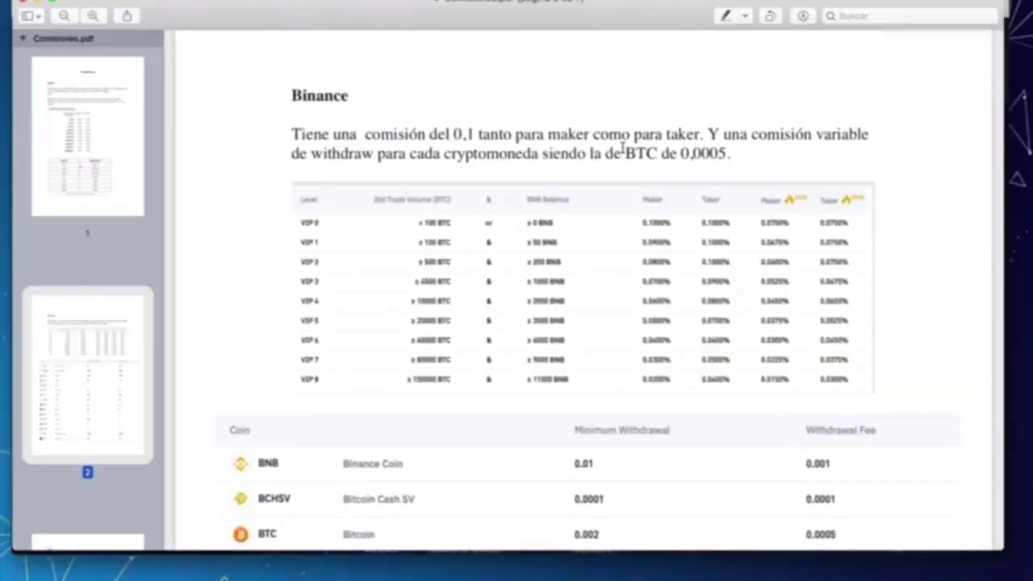
Step: Read through the Binance and HitBTC commission tables in Comisiones.pdf and close the document
{"action": "scroll", "coordinate": [451, 145], "scroll_direction": "down", "scroll_amount": 2}
{"action": "scroll", "coordinate": [456, 153], "scroll_direction": "up", "scroll_amount": 5}
{"action": "scroll", "coordinate": [464, 176], "scroll_direction": "up", "scroll_amount": 10}
{"action": "scroll", "coordinate": [465, 178], "scroll_direction": "down", "scroll_amount": 2}
{"action": "scroll", "coordinate": [466, 179], "scroll_direction": "up", "scroll_amount": 10}
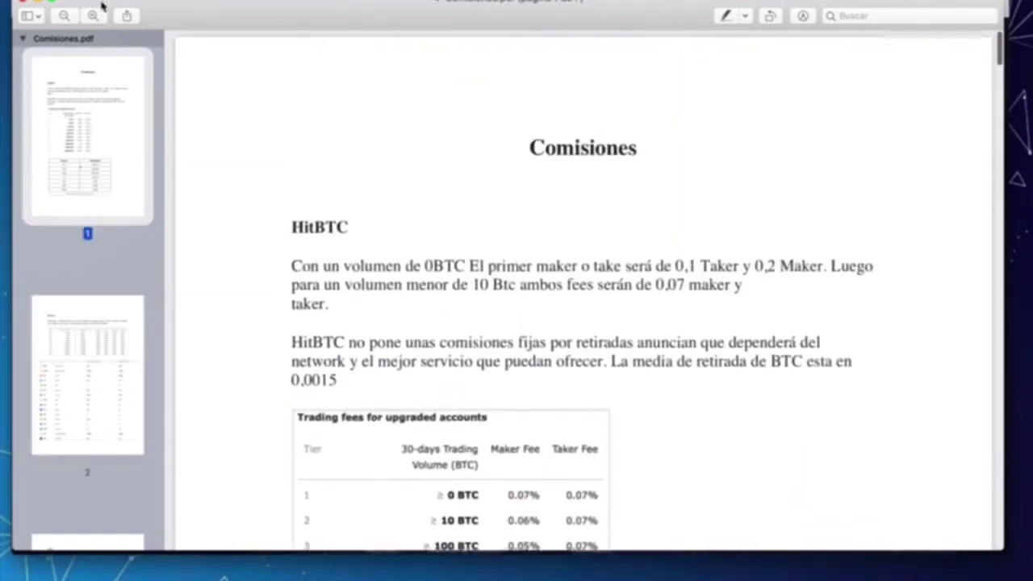
{"action": "left_click", "coordinate": [23, 4]}
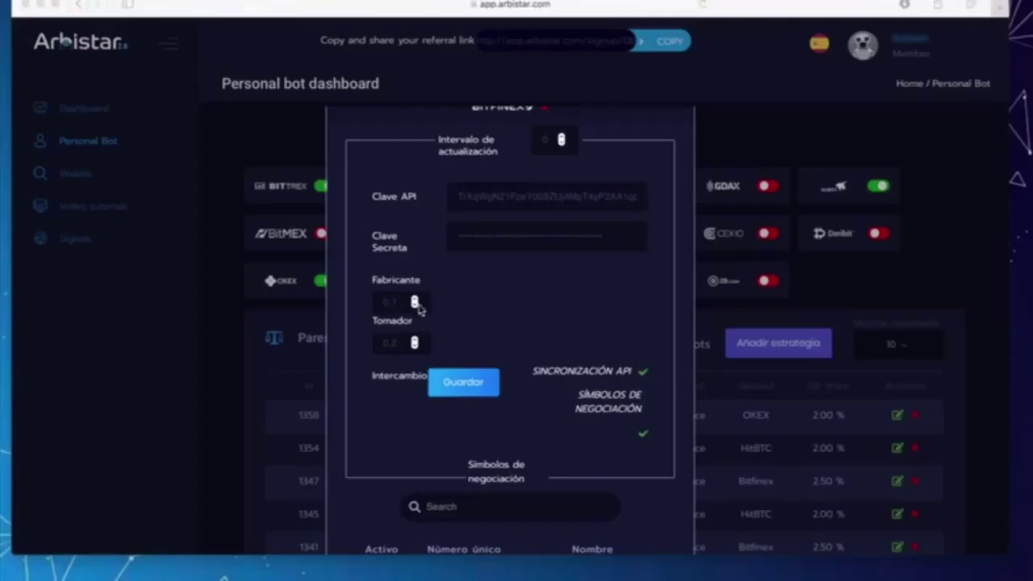
Step: Examine the Bitfinex API key fields, maker and taker fees, and the list of trading symbols
{"action": "scroll", "coordinate": [535, 232], "scroll_direction": "up", "scroll_amount": 2}
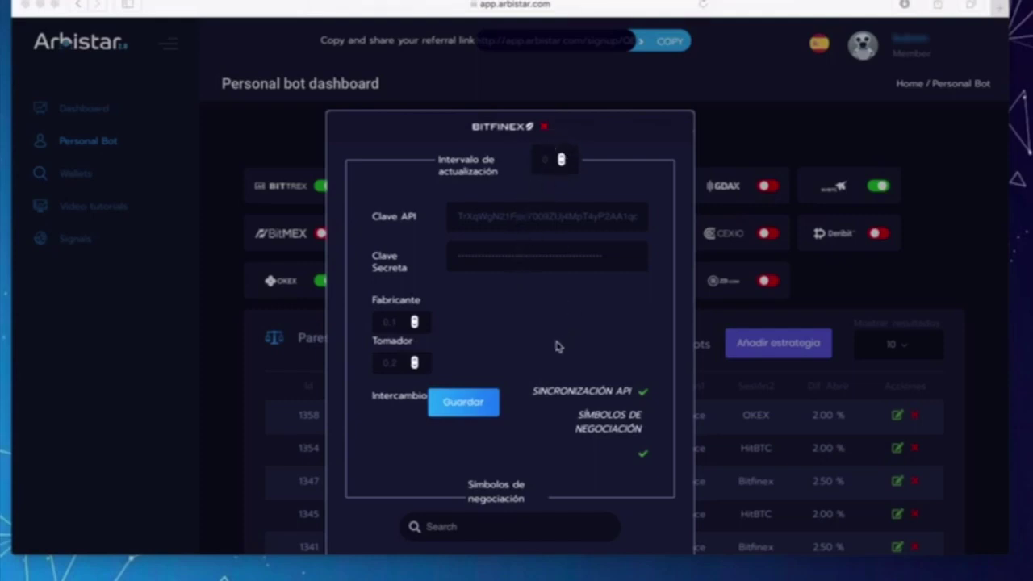
{"action": "scroll", "coordinate": [555, 346], "scroll_direction": "down", "scroll_amount": 4}
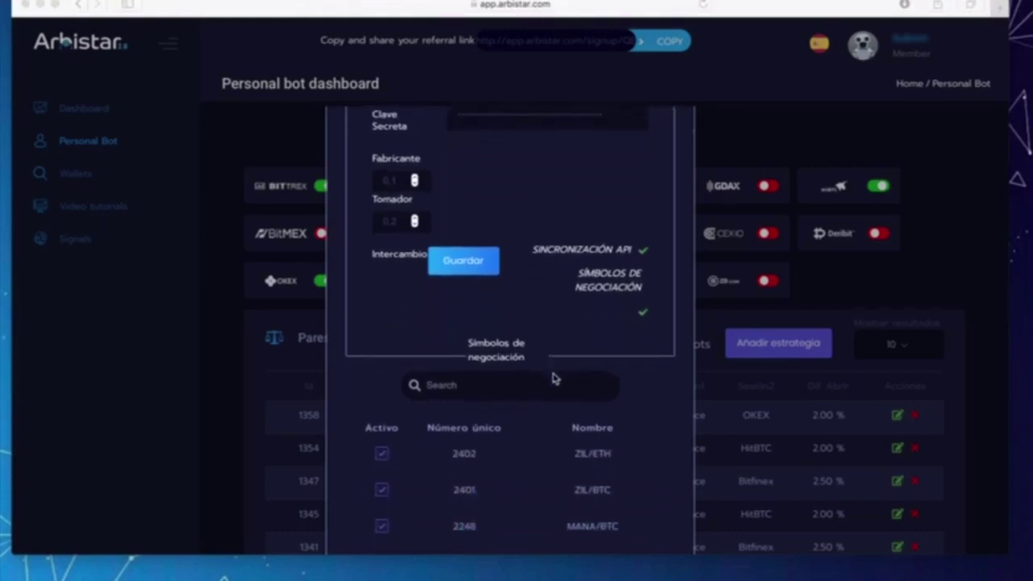
{"action": "scroll", "coordinate": [536, 386], "scroll_direction": "down", "scroll_amount": 1}
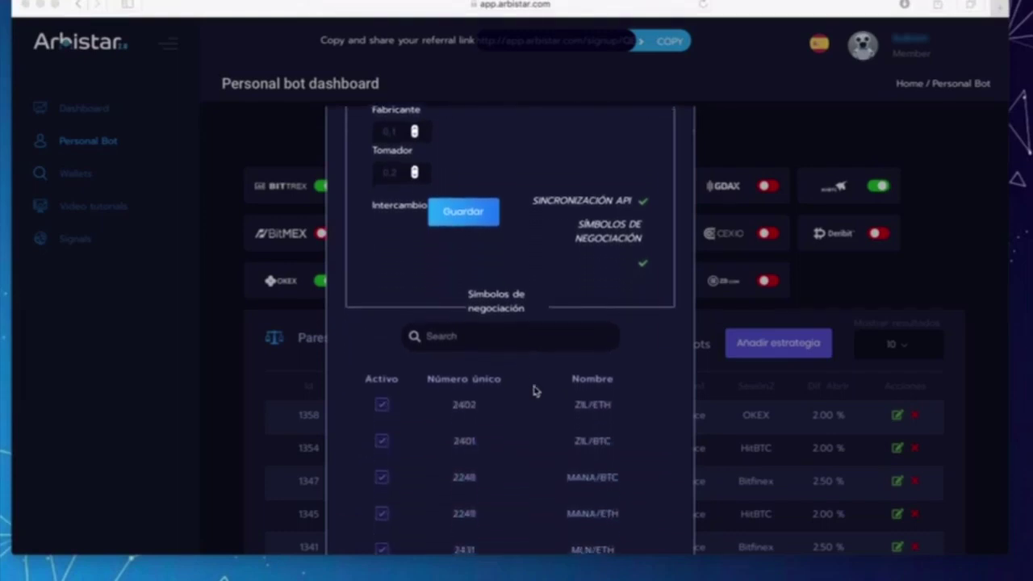
{"action": "scroll", "coordinate": [533, 412], "scroll_direction": "down", "scroll_amount": 2}
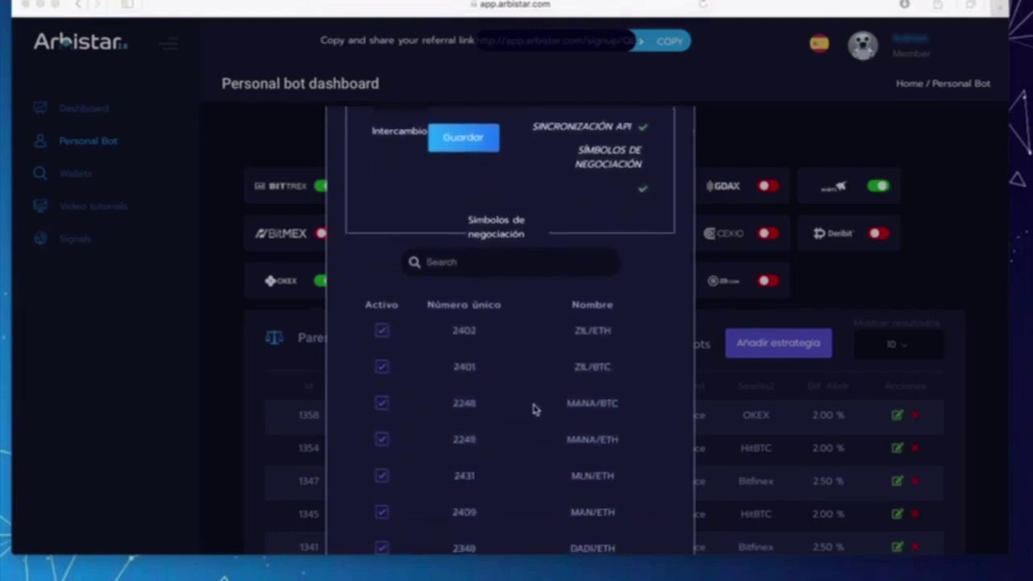
{"action": "scroll", "coordinate": [521, 406], "scroll_direction": "down", "scroll_amount": 1}
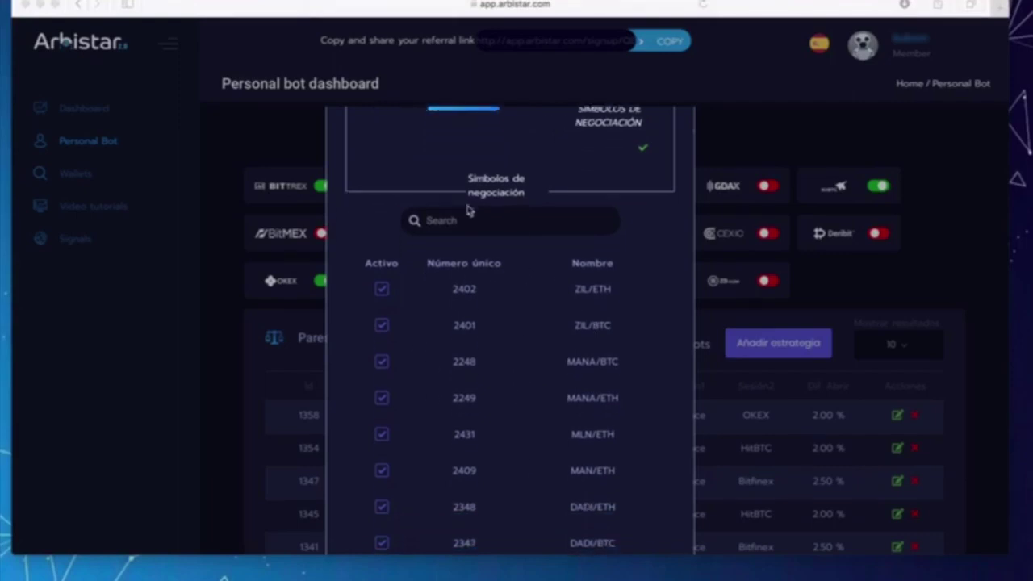
{"action": "scroll", "coordinate": [554, 347], "scroll_direction": "up", "scroll_amount": 4}
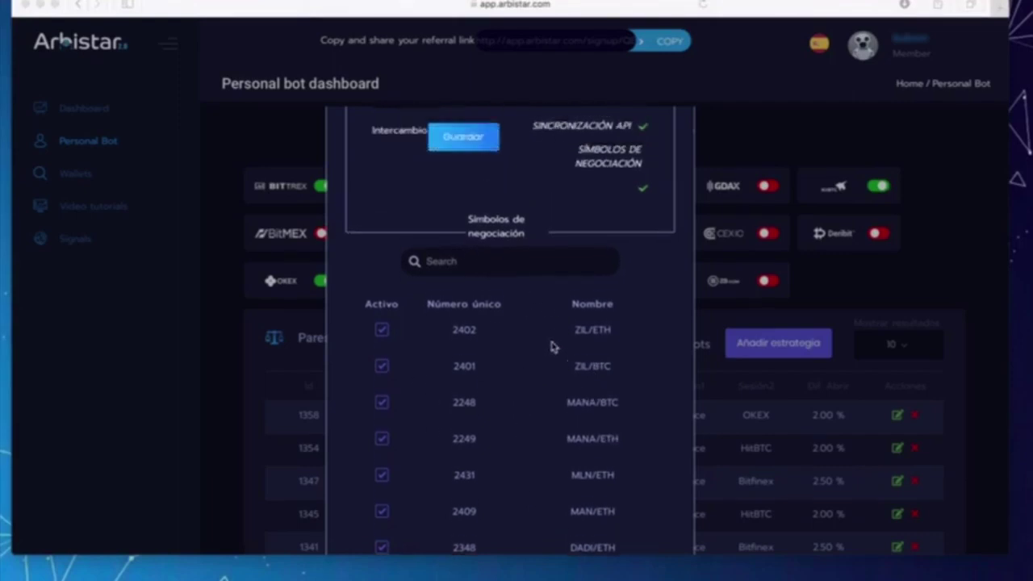
{"action": "scroll", "coordinate": [553, 347], "scroll_direction": "up", "scroll_amount": 3}
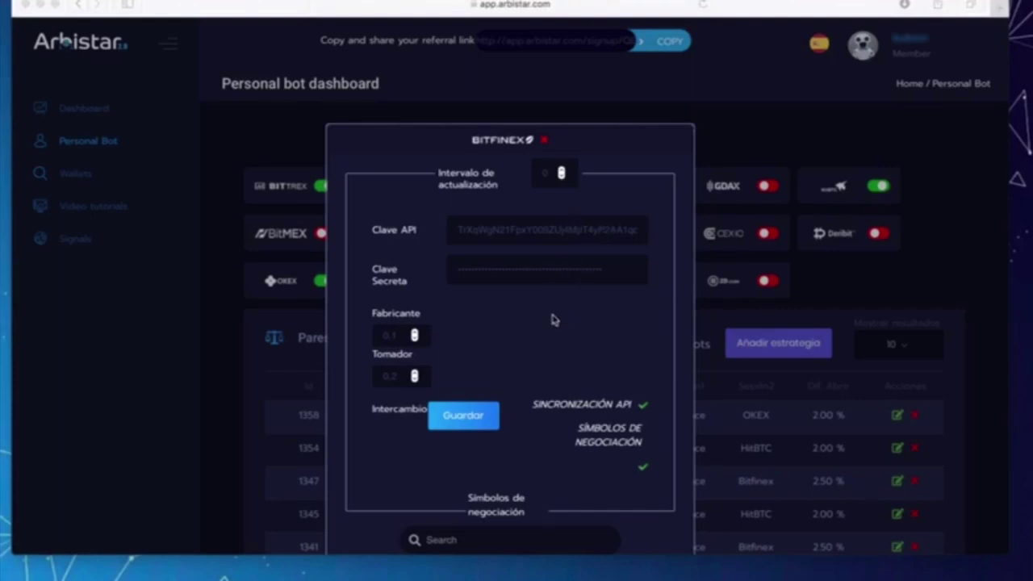
Step: Filter the Bitfinex trading symbols by POA, enable the POA/ETH pair and close the exchange settings
{"action": "scroll", "coordinate": [546, 406], "scroll_direction": "down", "scroll_amount": 3}
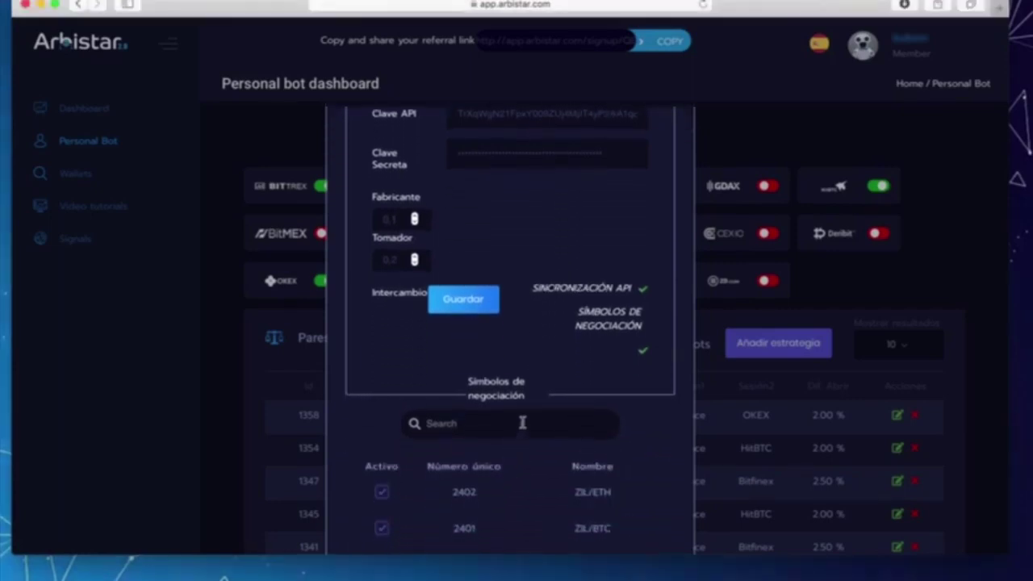
{"action": "left_click", "coordinate": [522, 423]}
{"action": "type", "text": "POA"}
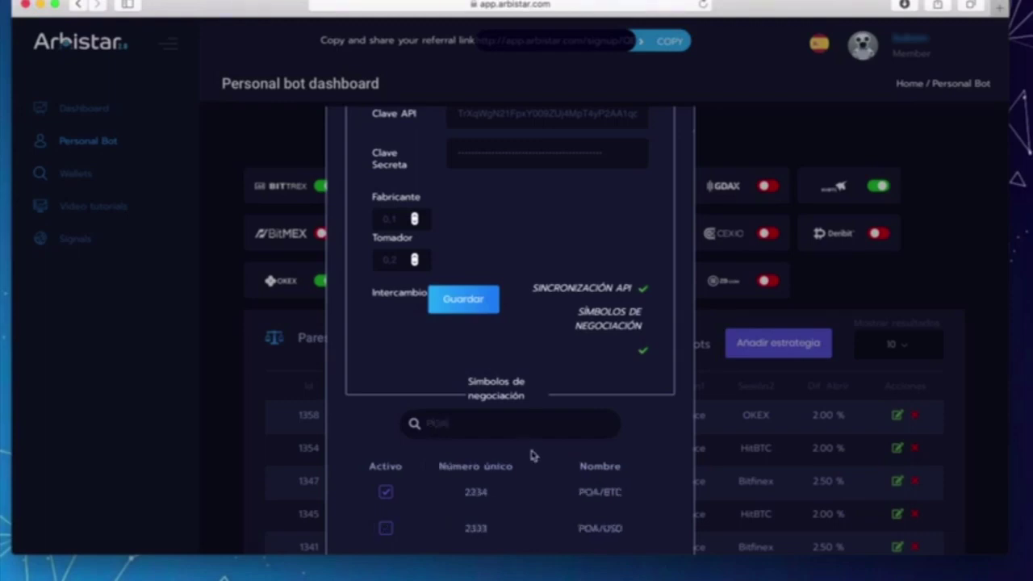
{"action": "scroll", "coordinate": [535, 456], "scroll_direction": "down", "scroll_amount": 2}
{"action": "scroll", "coordinate": [535, 461], "scroll_direction": "up", "scroll_amount": 5}
{"action": "scroll", "coordinate": [511, 439], "scroll_direction": "down", "scroll_amount": 5}
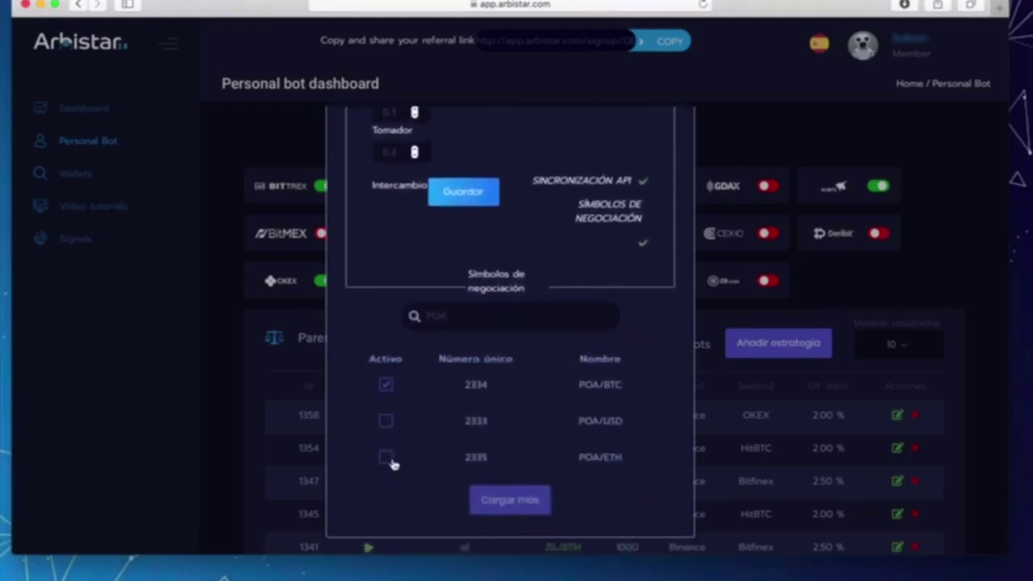
{"action": "left_click", "coordinate": [387, 462]}
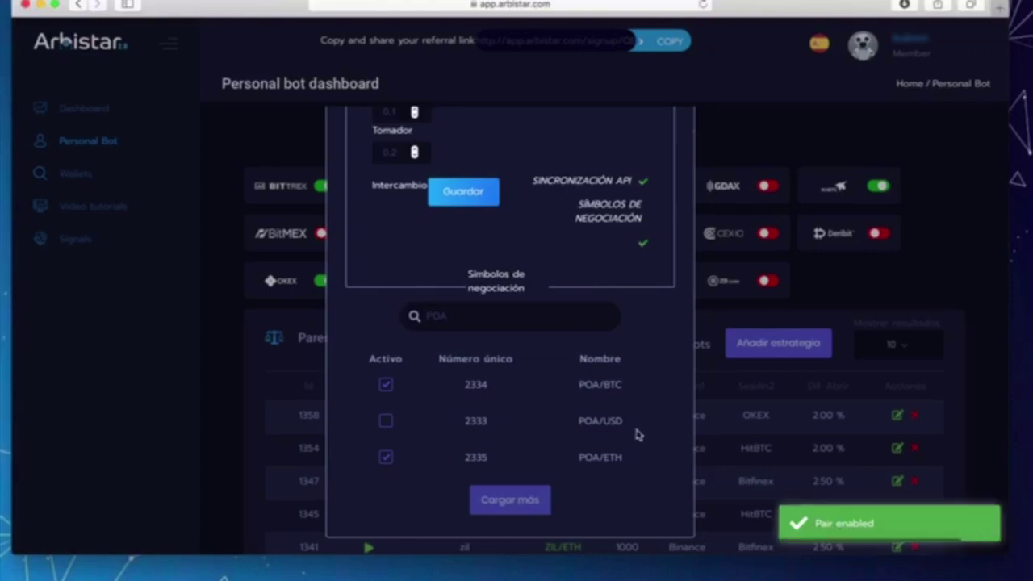
{"action": "scroll", "coordinate": [611, 408], "scroll_direction": "up", "scroll_amount": 5}
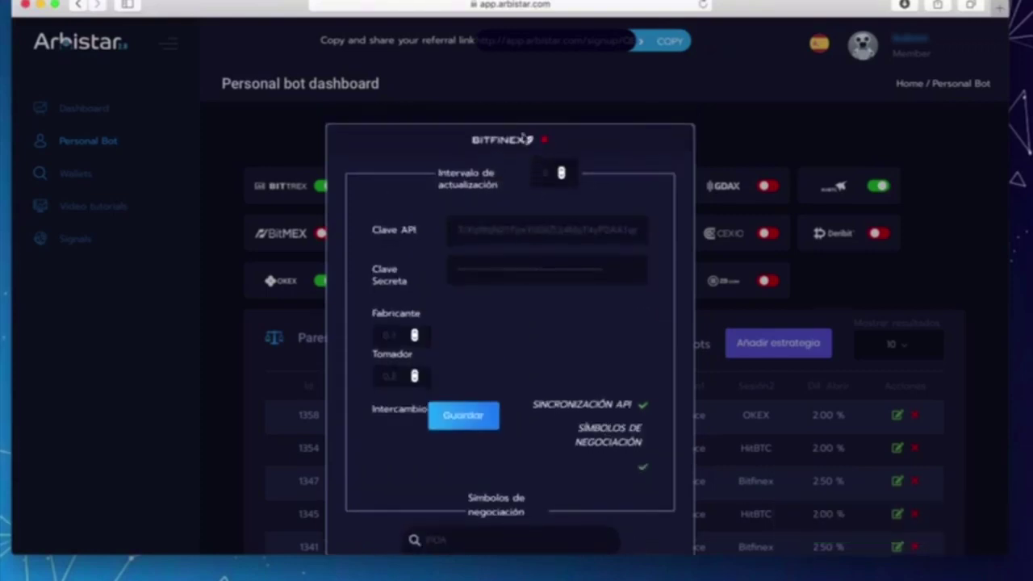
{"action": "left_click", "coordinate": [547, 143]}
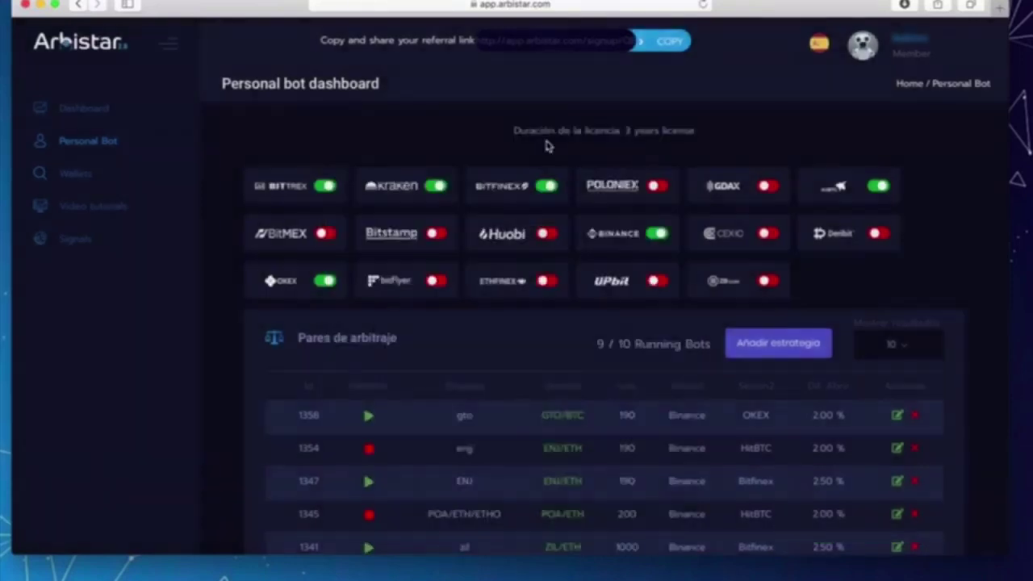
Step: Enable the POA/ETH pair among the POA trading symbols of the Binance exchange and close its settings
{"action": "left_click", "coordinate": [609, 234]}
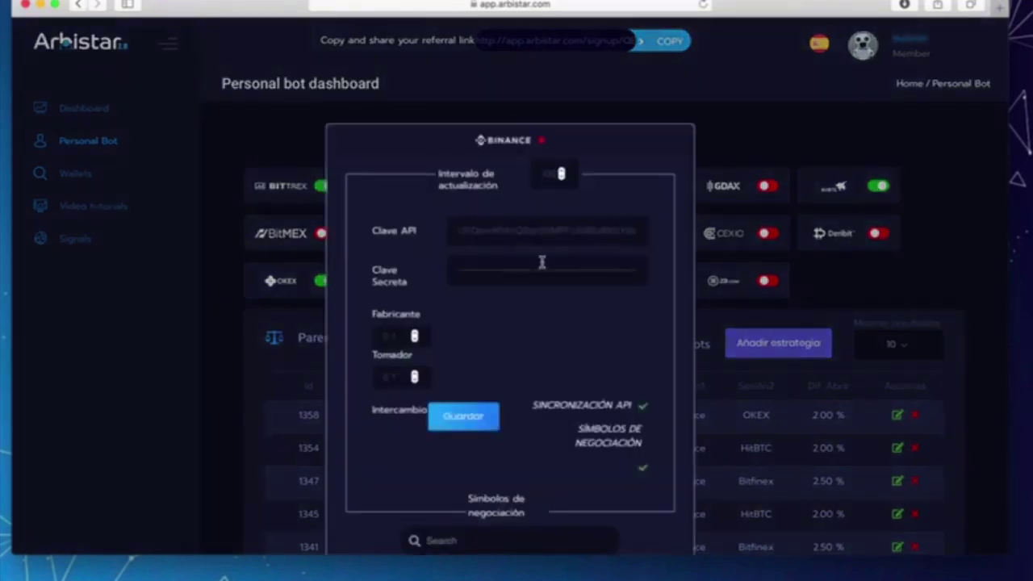
{"action": "scroll", "coordinate": [516, 517], "scroll_direction": "down", "scroll_amount": 3}
{"action": "left_click", "coordinate": [517, 451]}
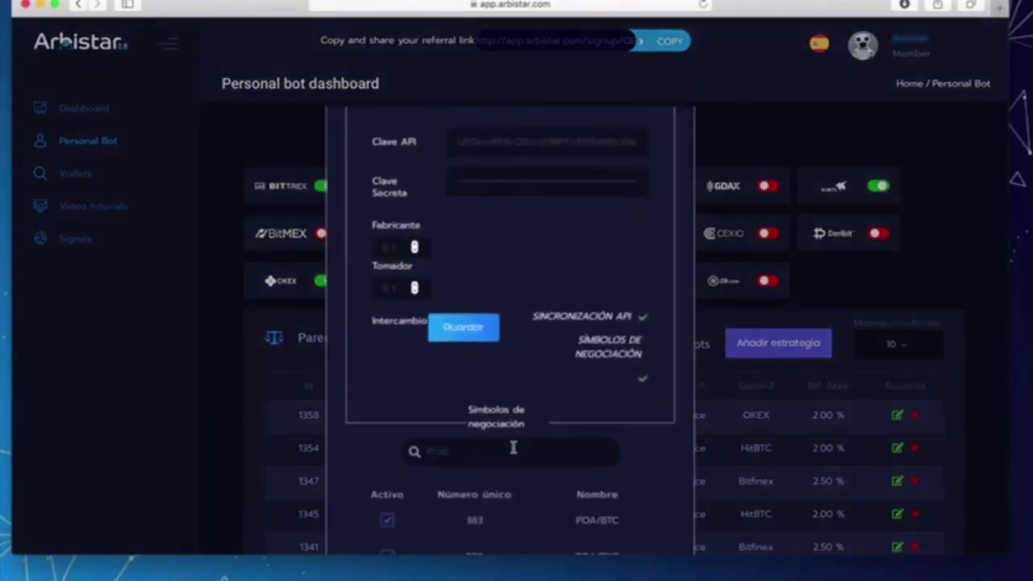
{"action": "scroll", "coordinate": [511, 440], "scroll_direction": "down", "scroll_amount": 2}
{"action": "scroll", "coordinate": [511, 440], "scroll_direction": "down", "scroll_amount": 2}
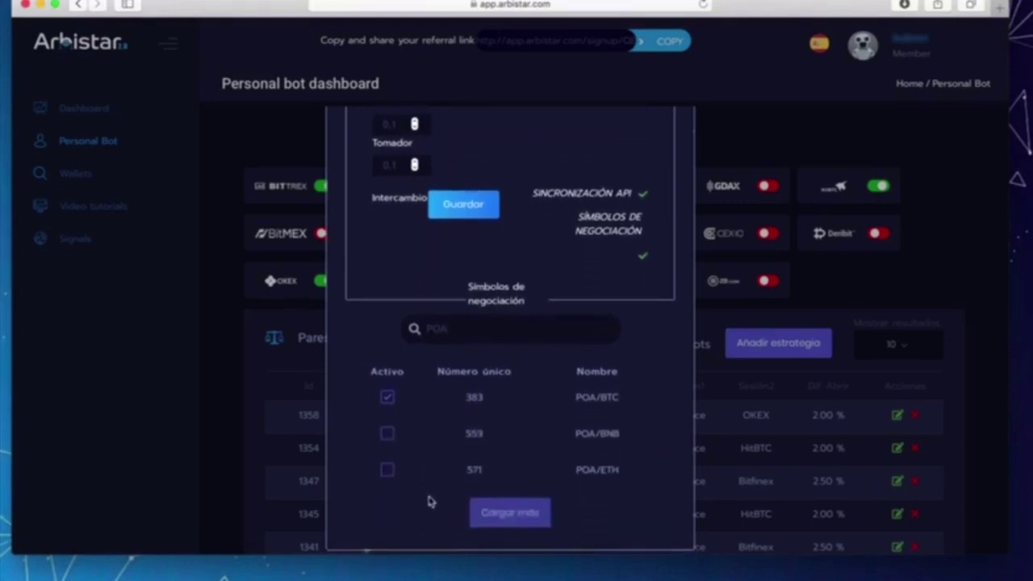
{"action": "left_click", "coordinate": [389, 471]}
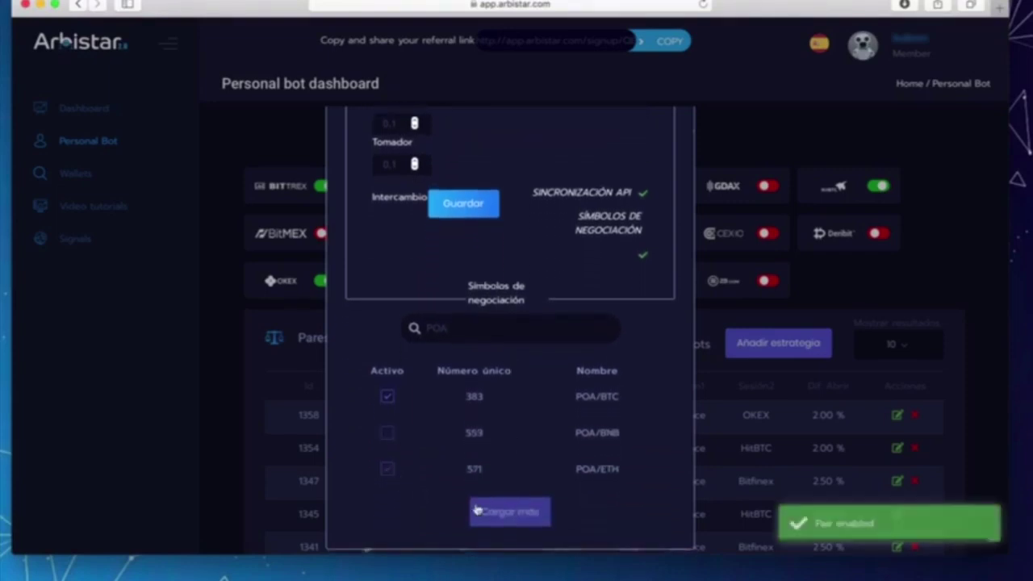
{"action": "scroll", "coordinate": [521, 339], "scroll_direction": "up", "scroll_amount": 4}
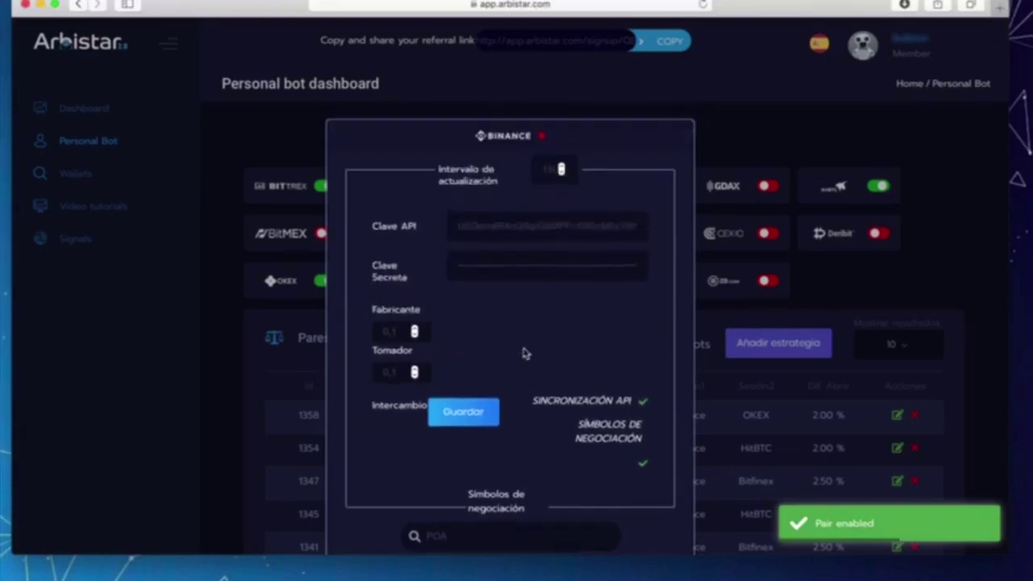
{"action": "left_click", "coordinate": [544, 142]}
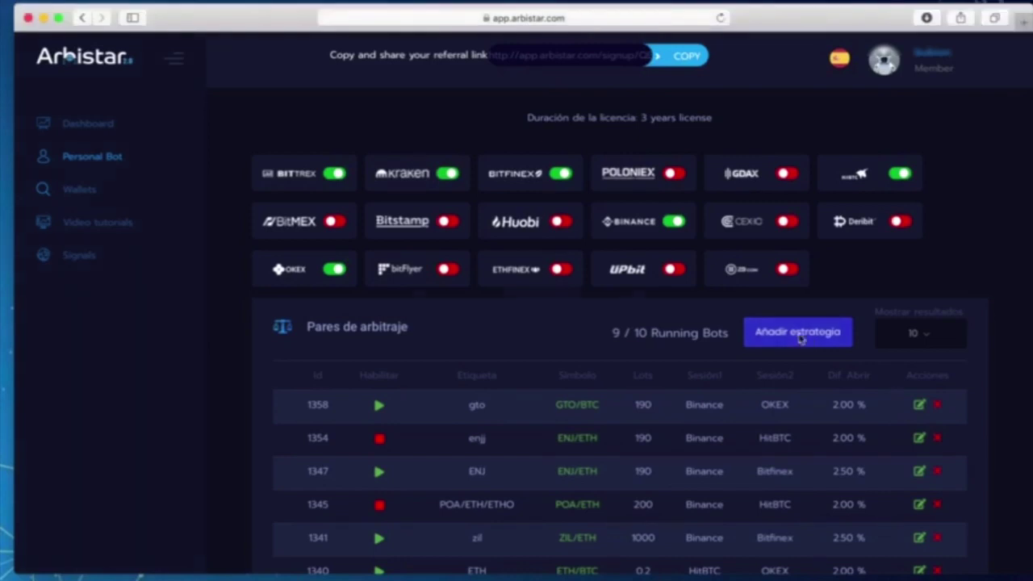
Step: Start a new arbitrage strategy and label it POA/ETH
{"action": "left_click", "coordinate": [800, 339]}
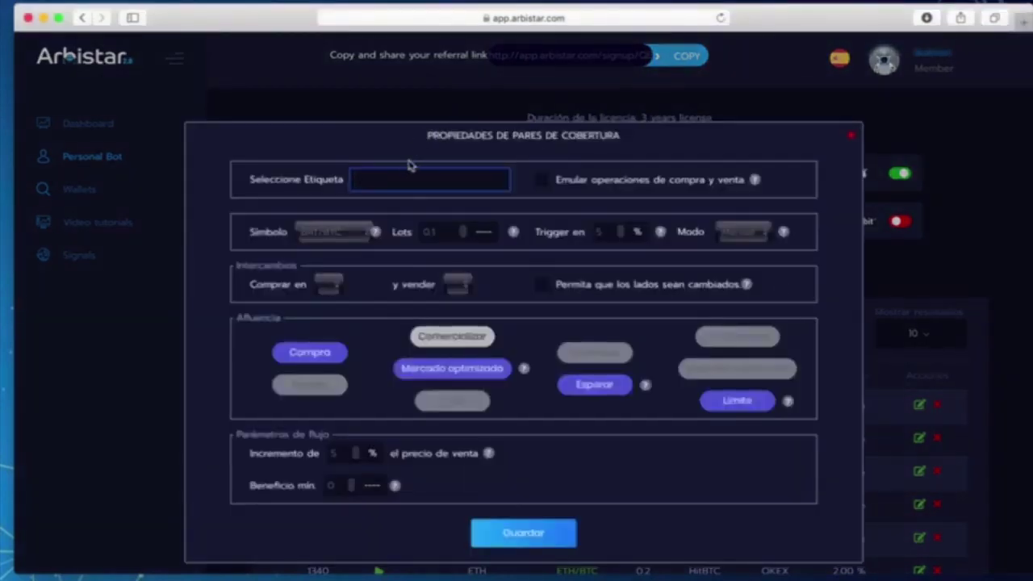
{"action": "type", "text": "POA/ETH/ETHO"}
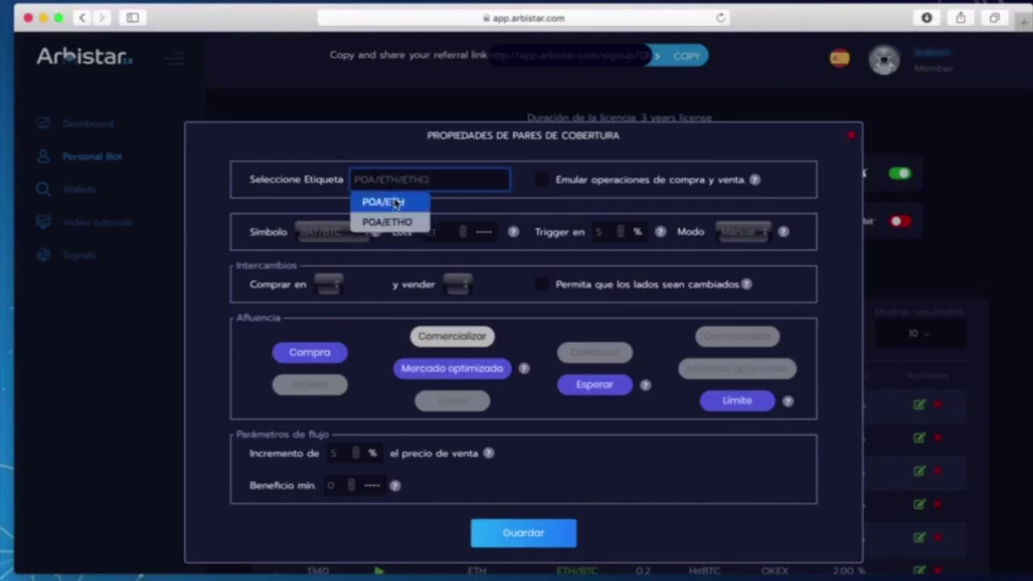
{"action": "key", "text": "BackSpace"}
{"action": "key", "text": "BackSpace"}
{"action": "key", "text": "BackSpace"}
{"action": "key", "text": "BackSpace"}
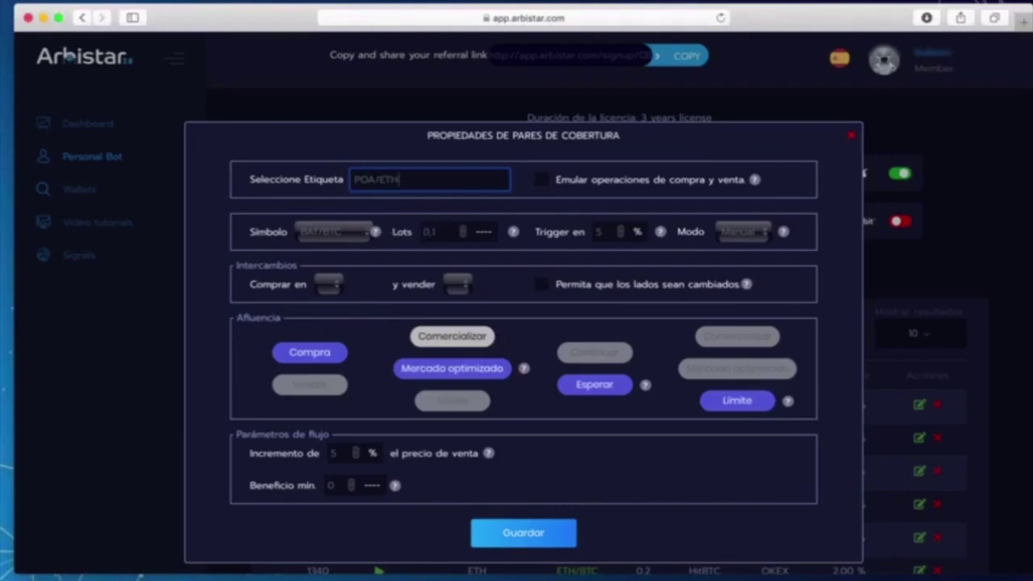
Step: Choose POA/ETH as the strategy's symbol and set the lots to 200 POA
{"action": "left_click", "coordinate": [323, 233]}
{"action": "scroll", "coordinate": [325, 241], "scroll_direction": "down", "scroll_amount": 3}
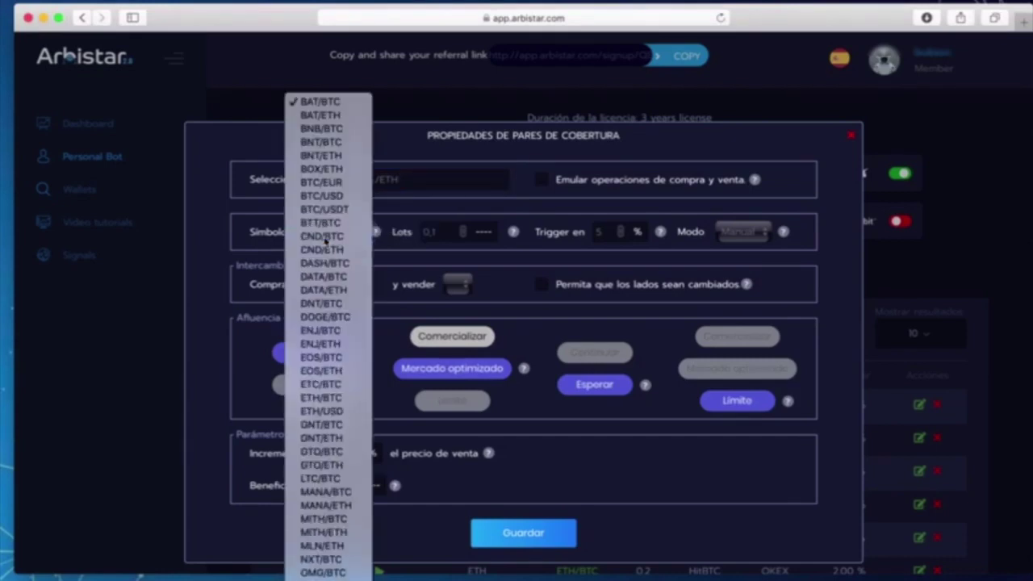
{"action": "scroll", "coordinate": [325, 238], "scroll_direction": "down", "scroll_amount": 5}
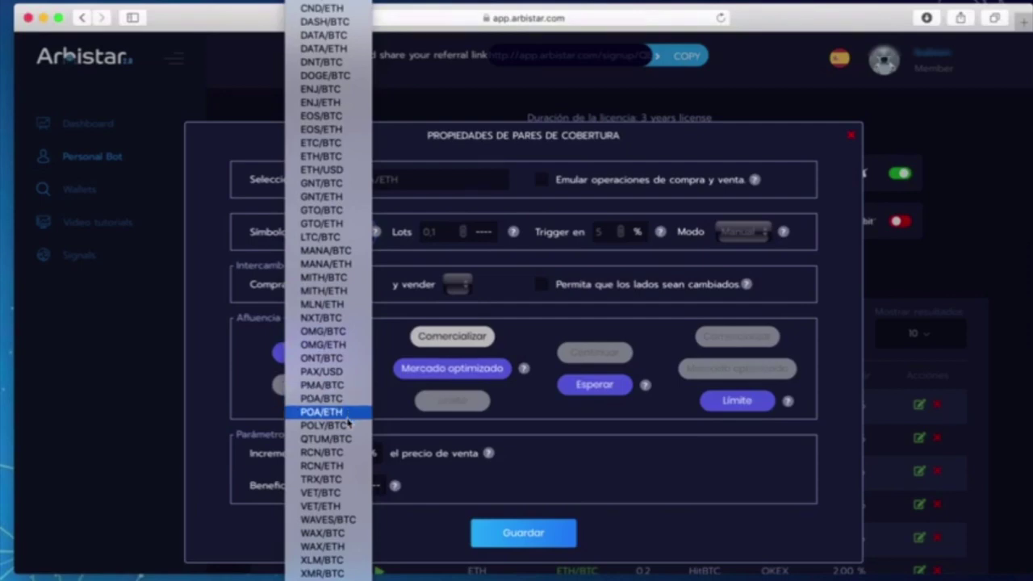
{"action": "left_click", "coordinate": [344, 413]}
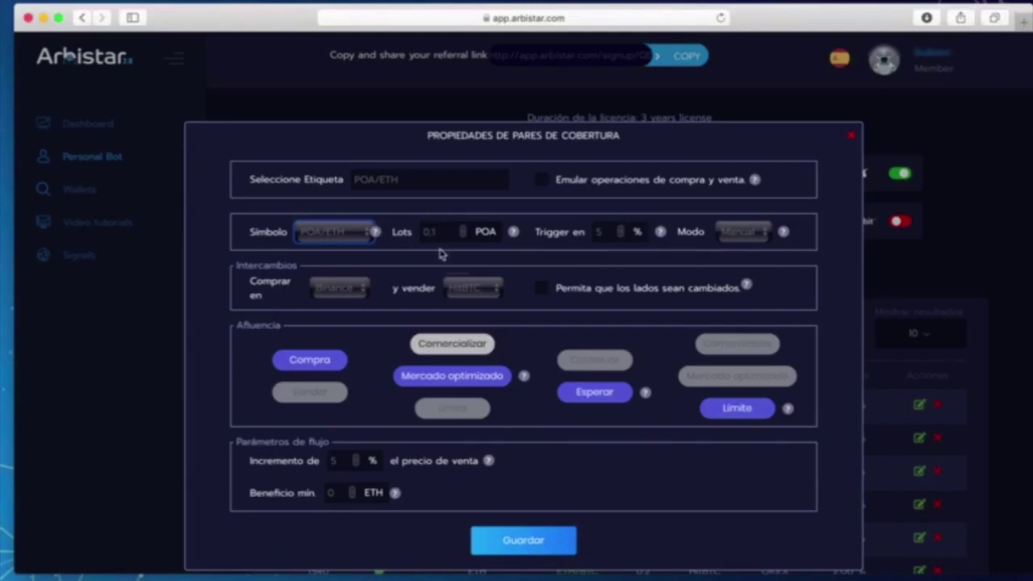
{"action": "left_click", "coordinate": [448, 234]}
{"action": "type", "text": "200"}
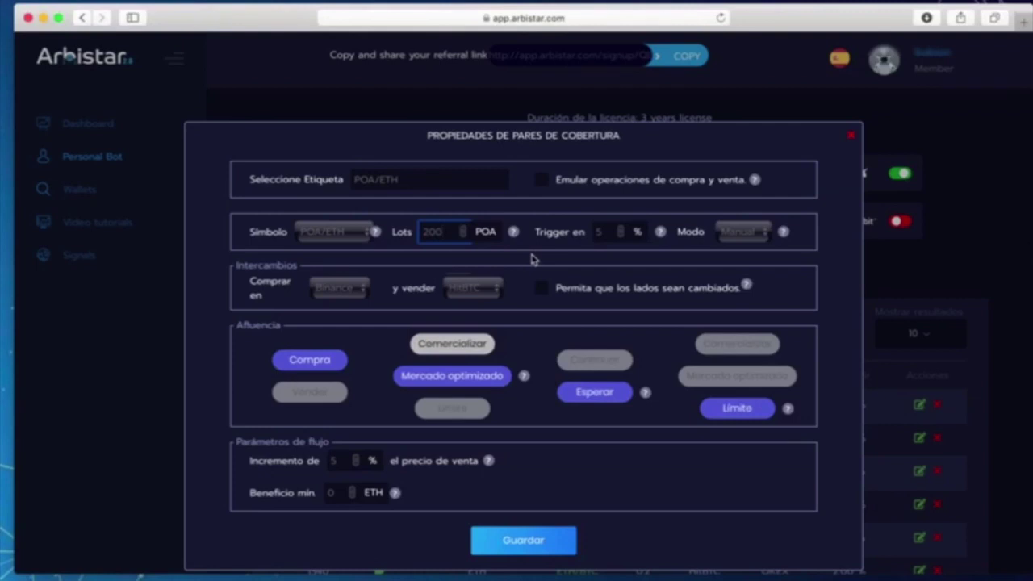
Step: Set the strategy's trigger to 3 % and keep the mode on Manual
{"action": "double_click", "coordinate": [602, 232]}
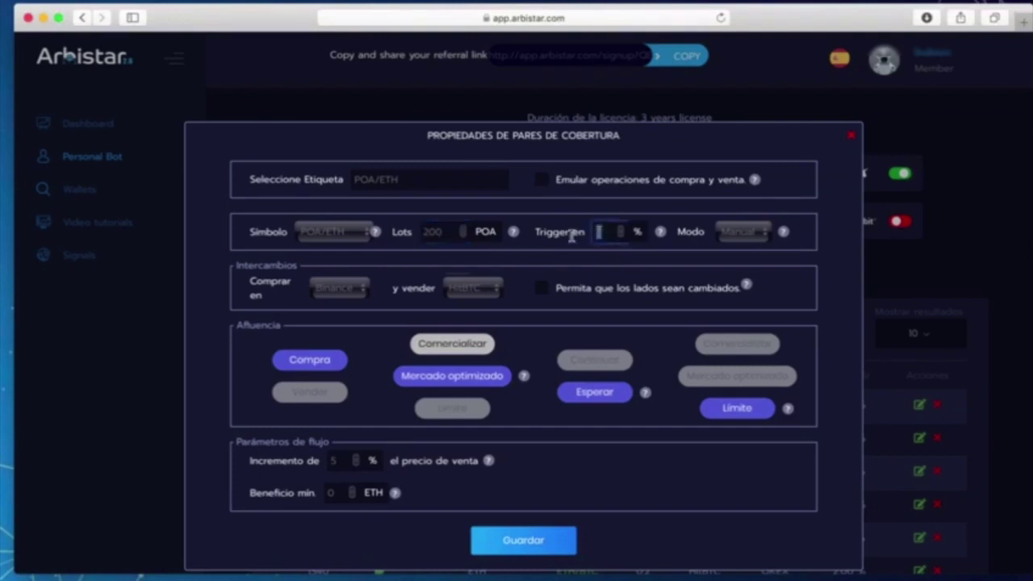
{"action": "type", "text": "6"}
{"action": "left_click", "coordinate": [751, 235]}
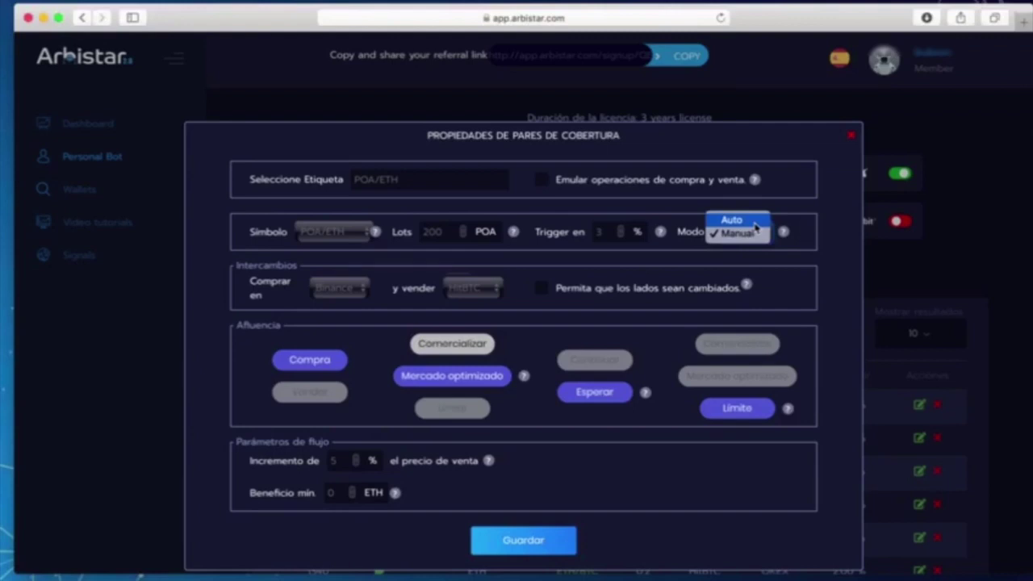
{"action": "left_click", "coordinate": [680, 270]}
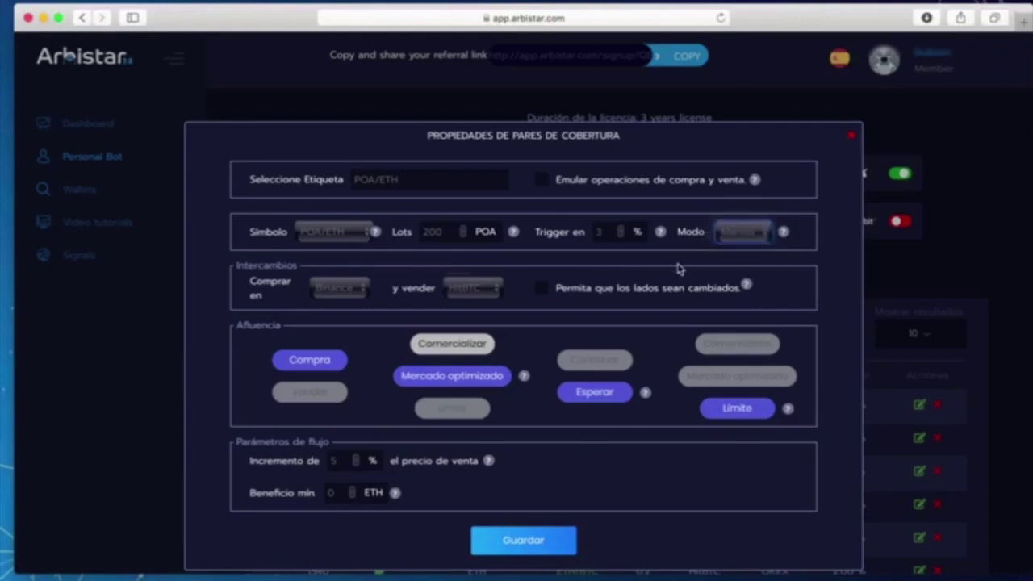
Step: Review the exchange options for both sides, keeping Binance for buying and HitBTC for selling
{"action": "left_click", "coordinate": [318, 289]}
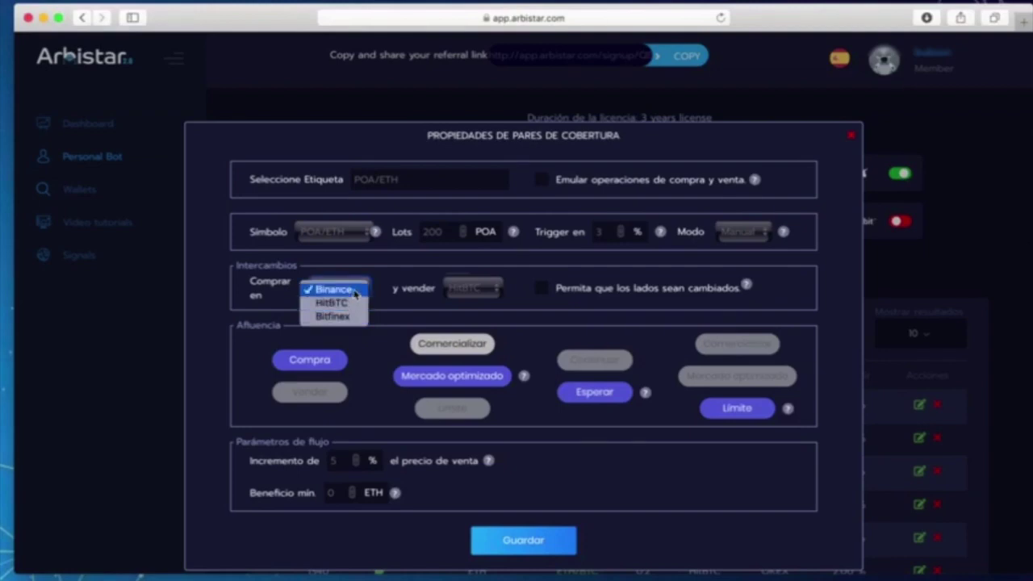
{"action": "left_click", "coordinate": [396, 283]}
{"action": "left_click", "coordinate": [473, 291]}
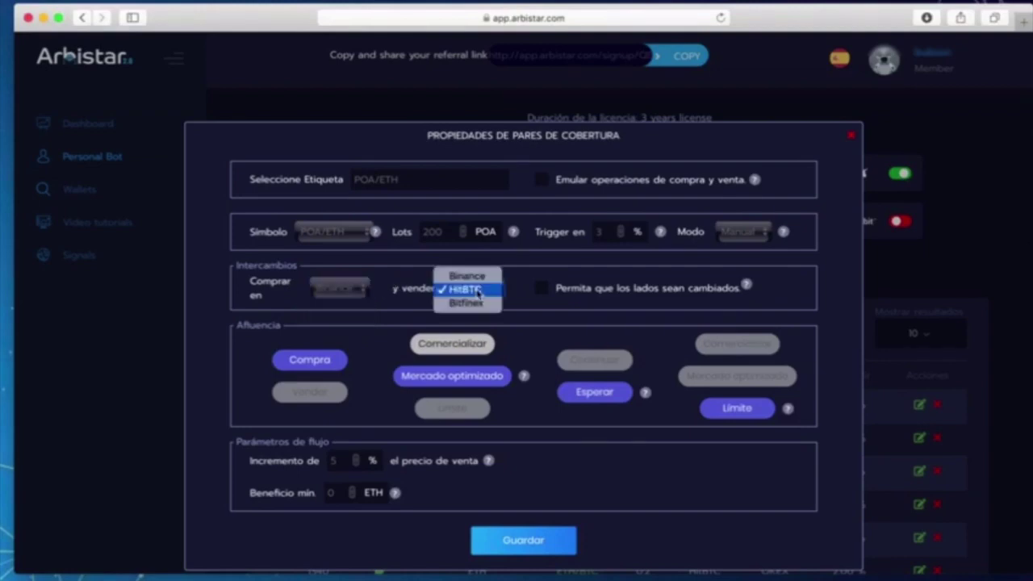
{"action": "left_click", "coordinate": [527, 313]}
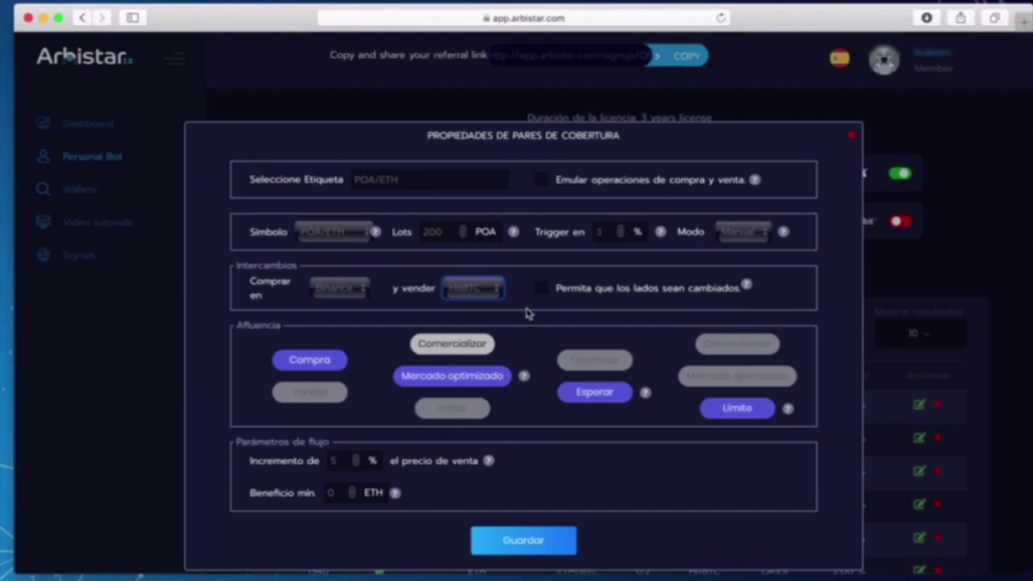
Step: Try out the option that allows the exchange sides to be swapped, leaving it disabled
{"action": "left_click", "coordinate": [541, 288]}
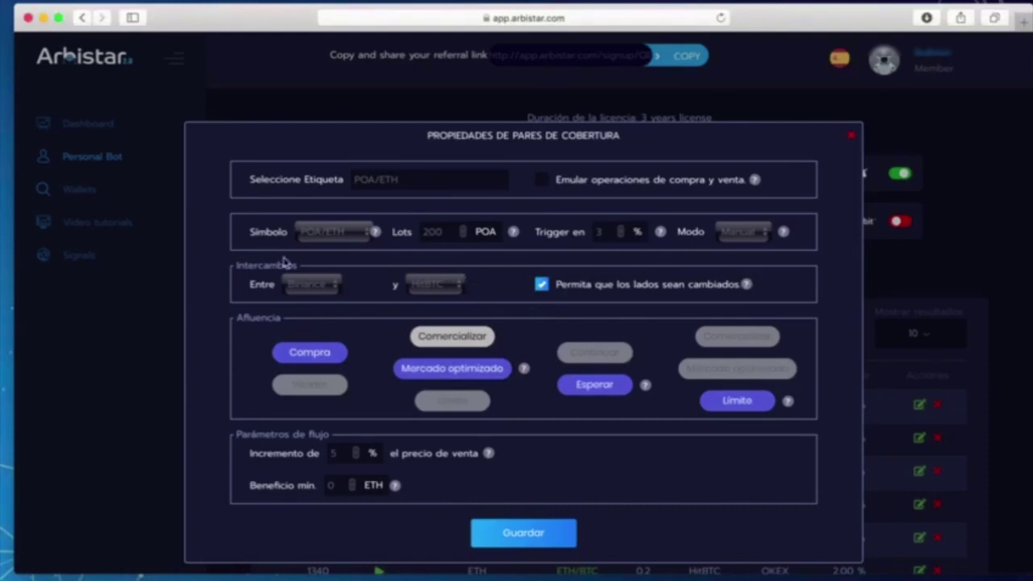
{"action": "left_click", "coordinate": [541, 286]}
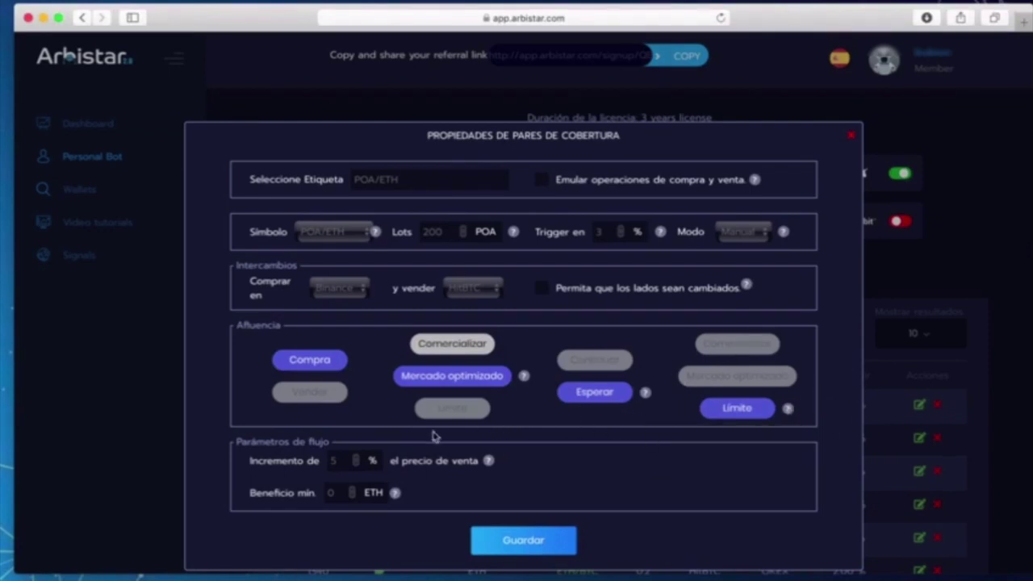
Step: Set the flow parameter for the increment over the sale price to 2.5 % and save the POA/ETH strategy
{"action": "left_click_drag", "start_coordinate": [234, 442], "coordinate": [339, 436]}
{"action": "left_click", "coordinate": [552, 462]}
{"action": "double_click", "coordinate": [344, 463]}
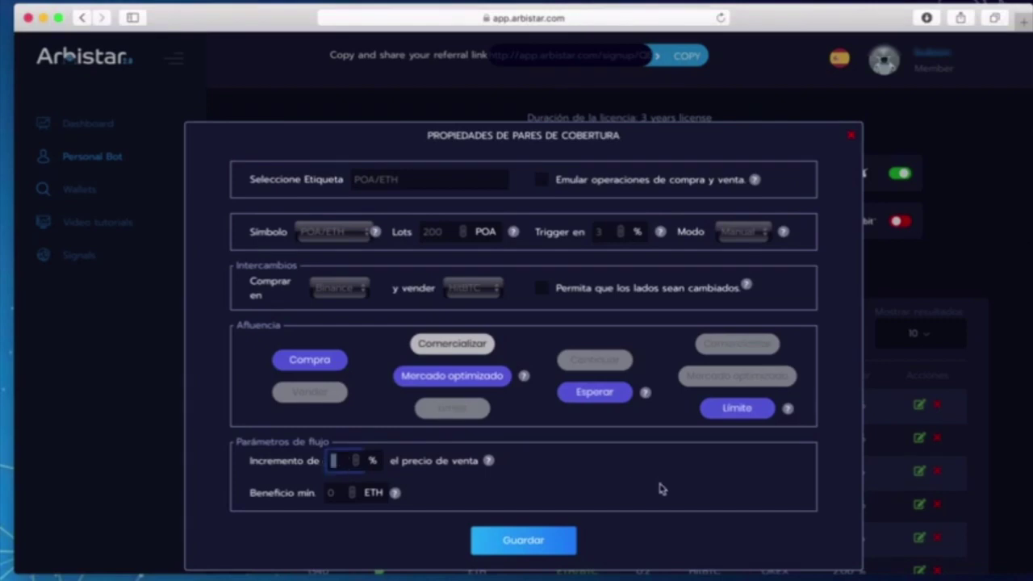
{"action": "type", "text": "2.5"}
{"action": "left_click", "coordinate": [546, 547]}
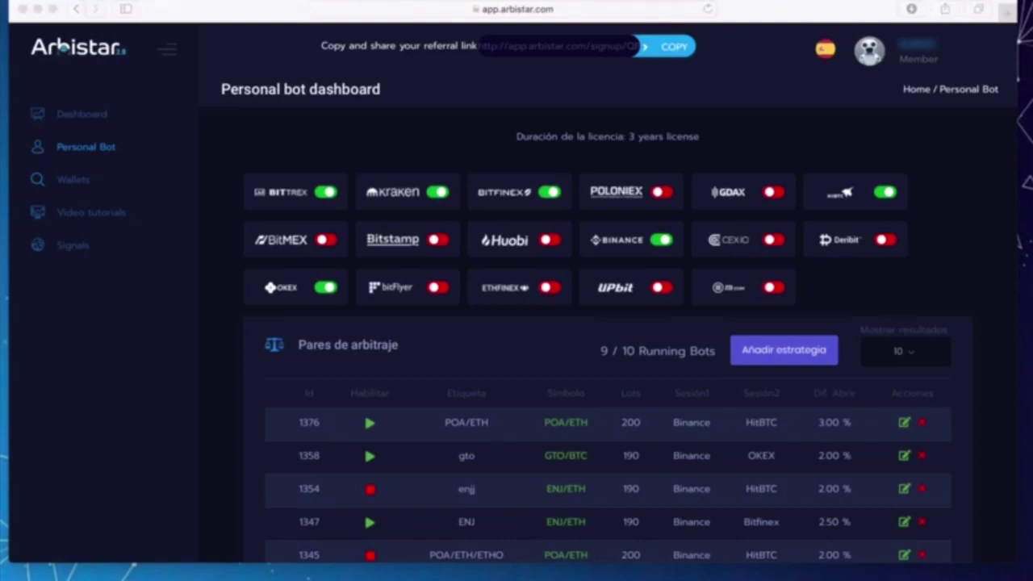
Step: Open the arbitrage signals and examine the percentage difference, prices and volumes of WIN/USDT and the other listed pairs
{"action": "left_click", "coordinate": [71, 253]}
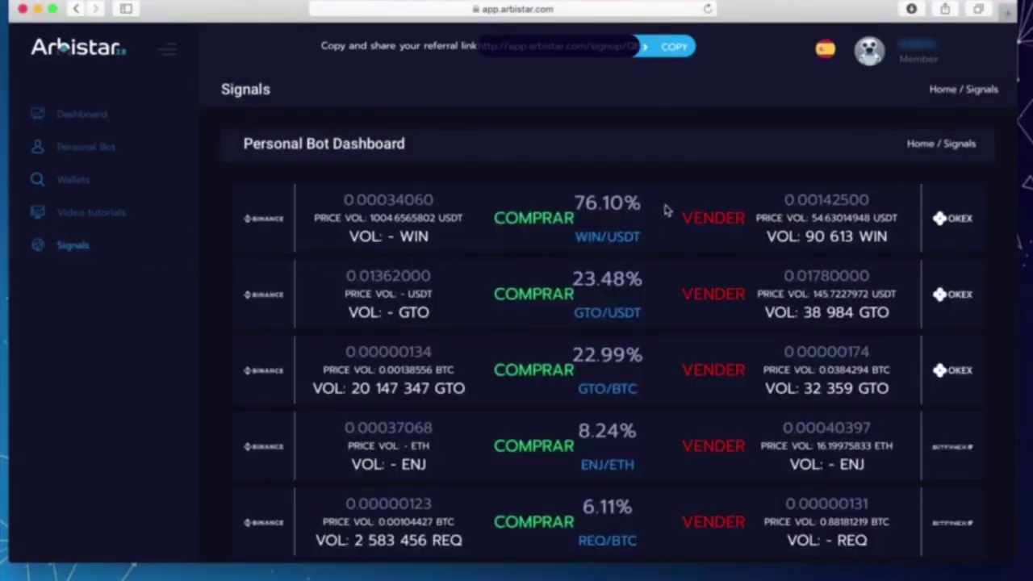
{"action": "left_click_drag", "start_coordinate": [574, 203], "coordinate": [642, 204]}
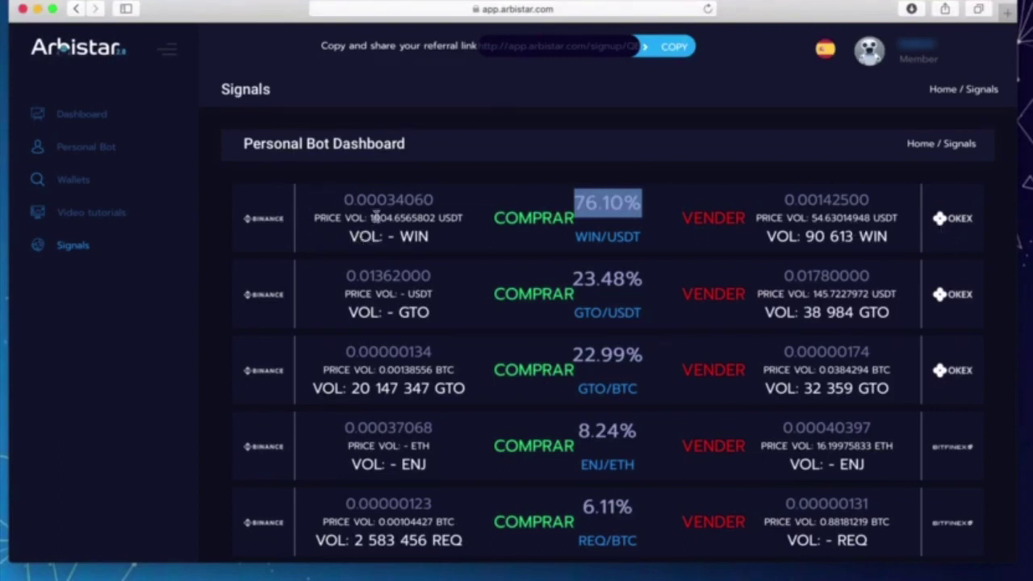
{"action": "left_click_drag", "start_coordinate": [343, 200], "coordinate": [403, 200]}
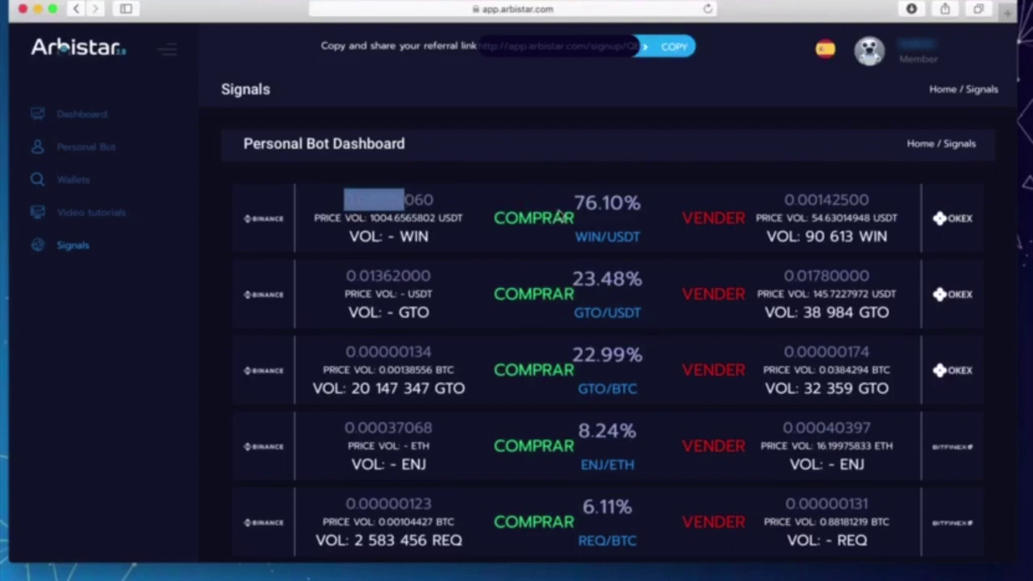
{"action": "left_click_drag", "start_coordinate": [785, 200], "coordinate": [875, 202]}
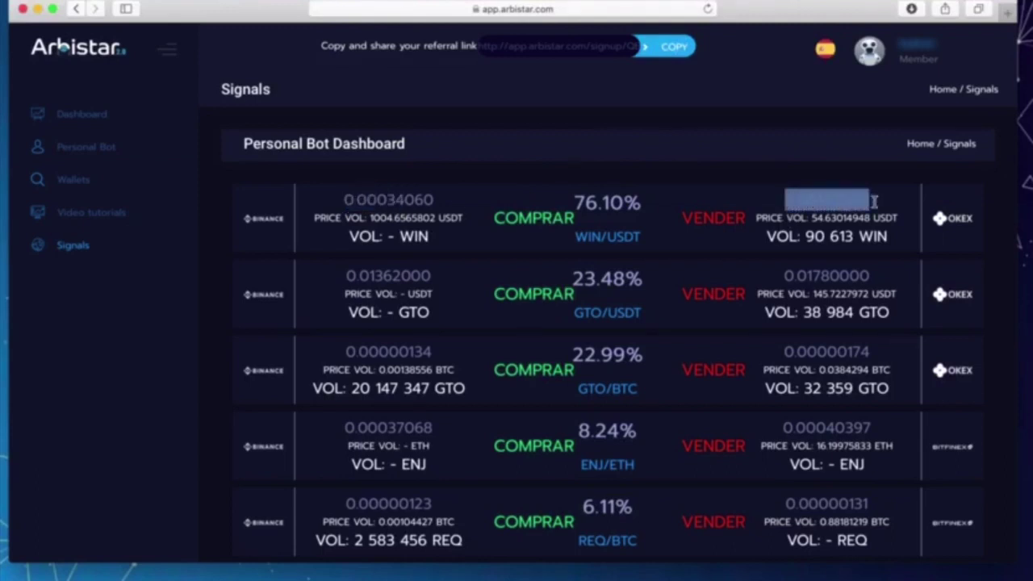
{"action": "left_click", "coordinate": [391, 218]}
{"action": "left_click_drag", "start_coordinate": [391, 218], "coordinate": [409, 218]}
{"action": "left_click_drag", "start_coordinate": [786, 218], "coordinate": [847, 218]}
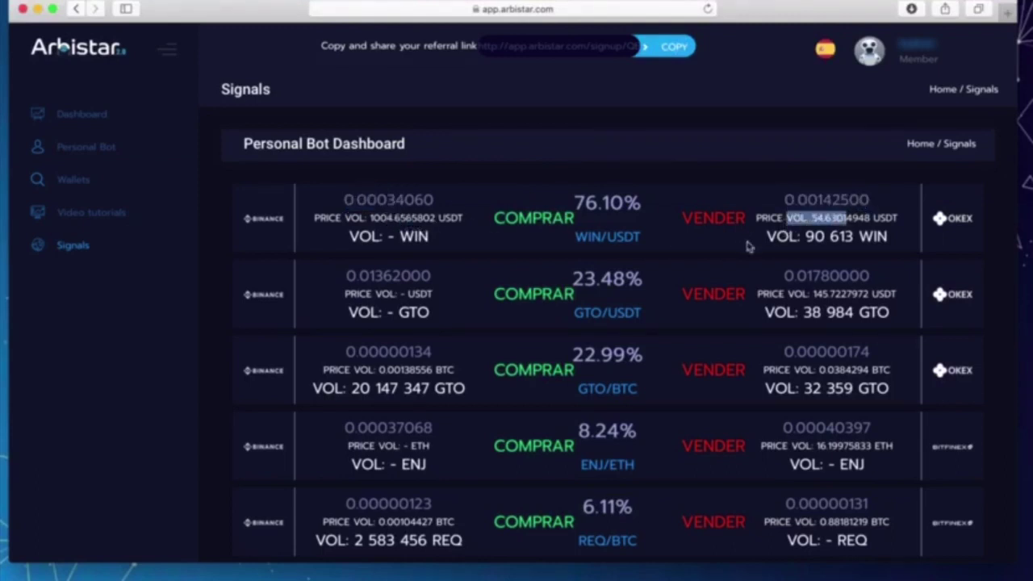
{"action": "scroll", "coordinate": [700, 332], "scroll_direction": "down", "scroll_amount": 3}
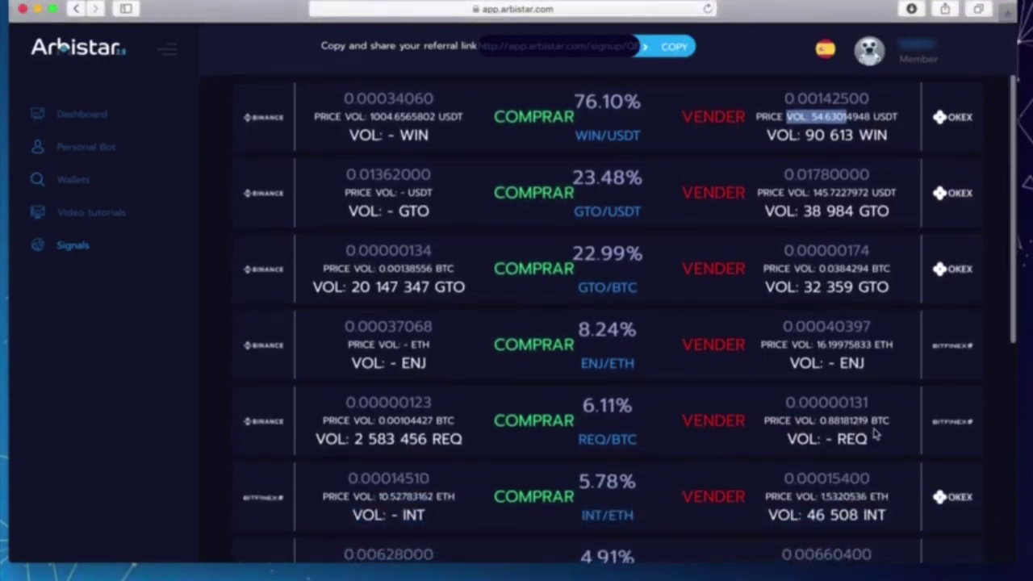
{"action": "scroll", "coordinate": [815, 426], "scroll_direction": "down", "scroll_amount": 2}
{"action": "scroll", "coordinate": [815, 427], "scroll_direction": "down", "scroll_amount": 3}
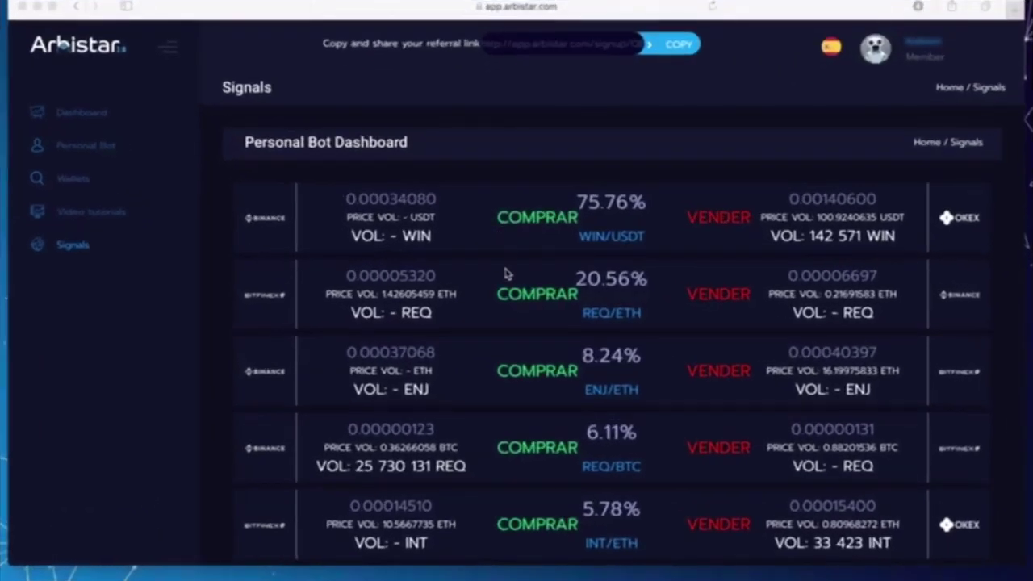
{"action": "scroll", "coordinate": [538, 333], "scroll_direction": "down", "scroll_amount": 5}
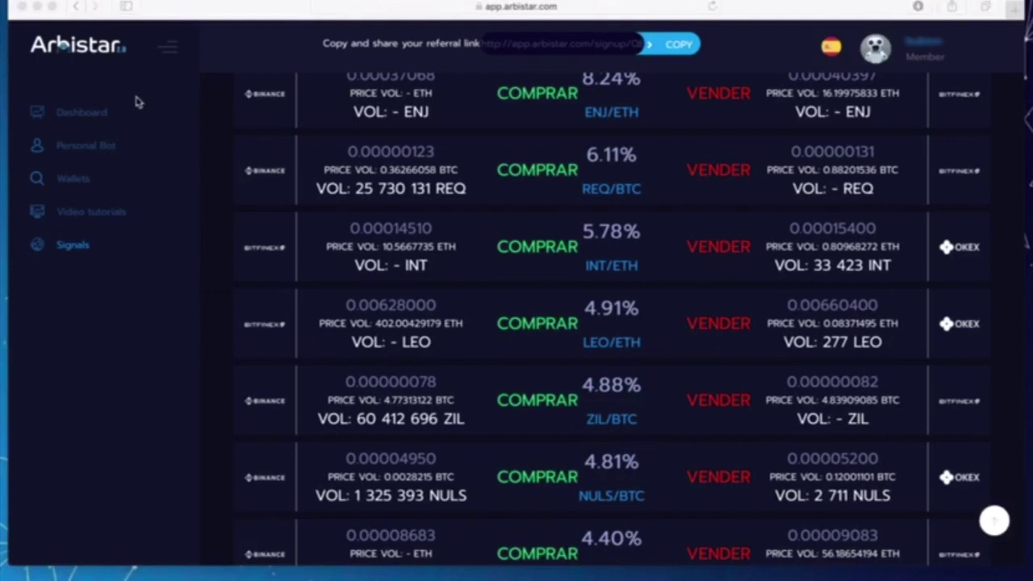
Step: Return to the personal bot dashboard and start the new POA/ETH strategy between Binance and HitBTC
{"action": "left_click", "coordinate": [95, 152]}
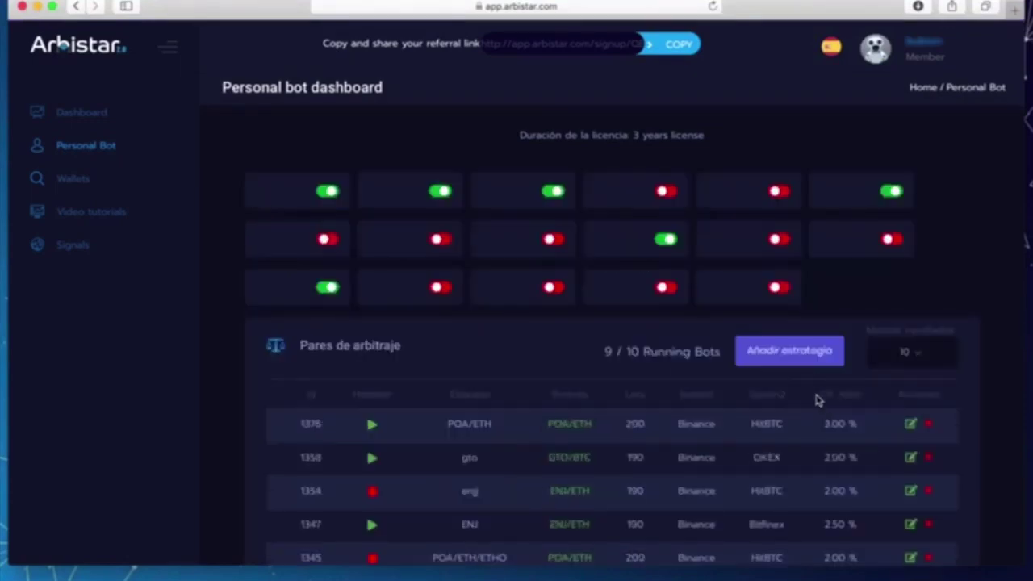
{"action": "scroll", "coordinate": [817, 395], "scroll_direction": "down", "scroll_amount": 2}
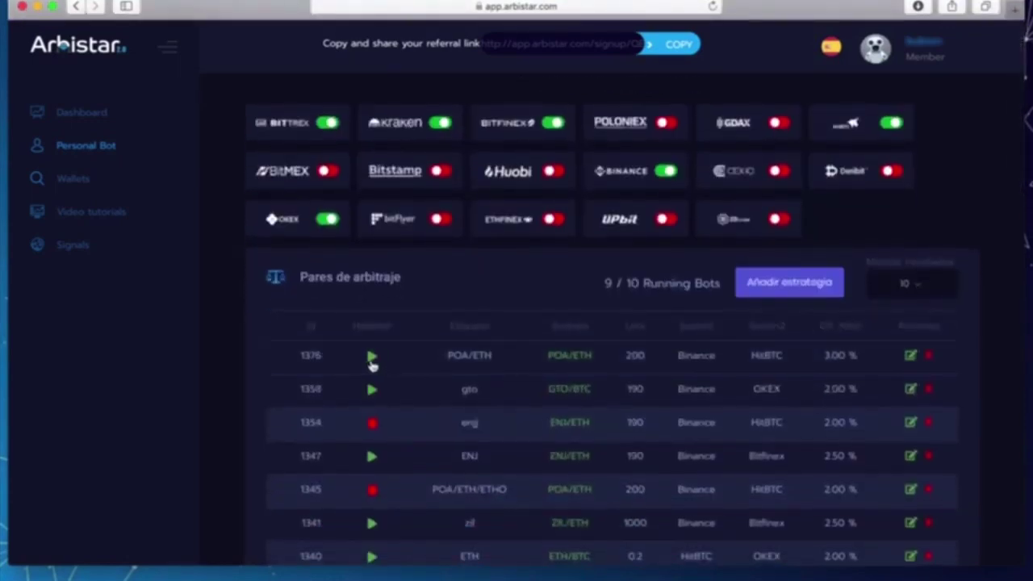
{"action": "left_click", "coordinate": [372, 358]}
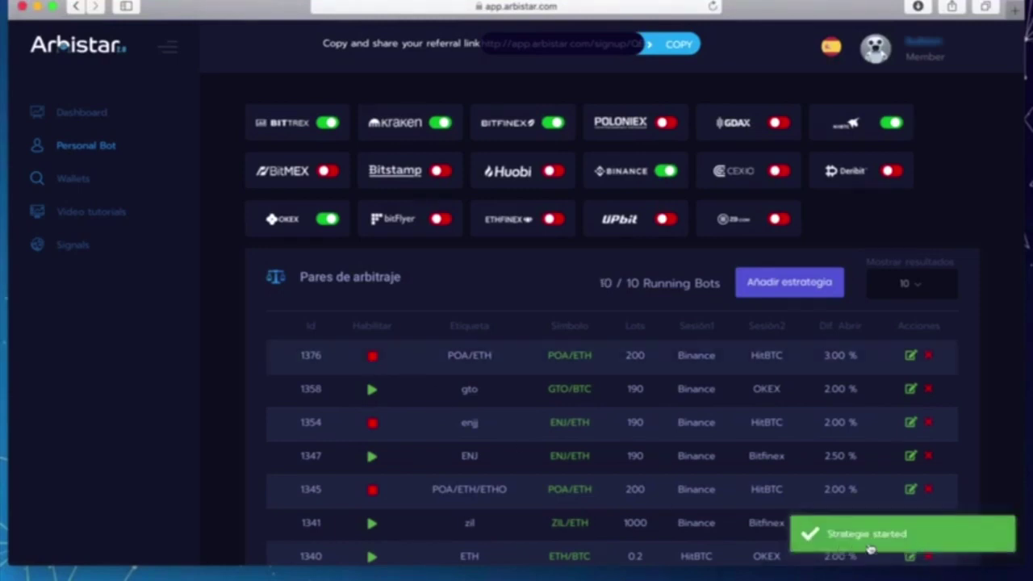
Step: Refresh the crypto arbitrage results below the strategy list and check the newest operation
{"action": "scroll", "coordinate": [610, 378], "scroll_direction": "down", "scroll_amount": 5}
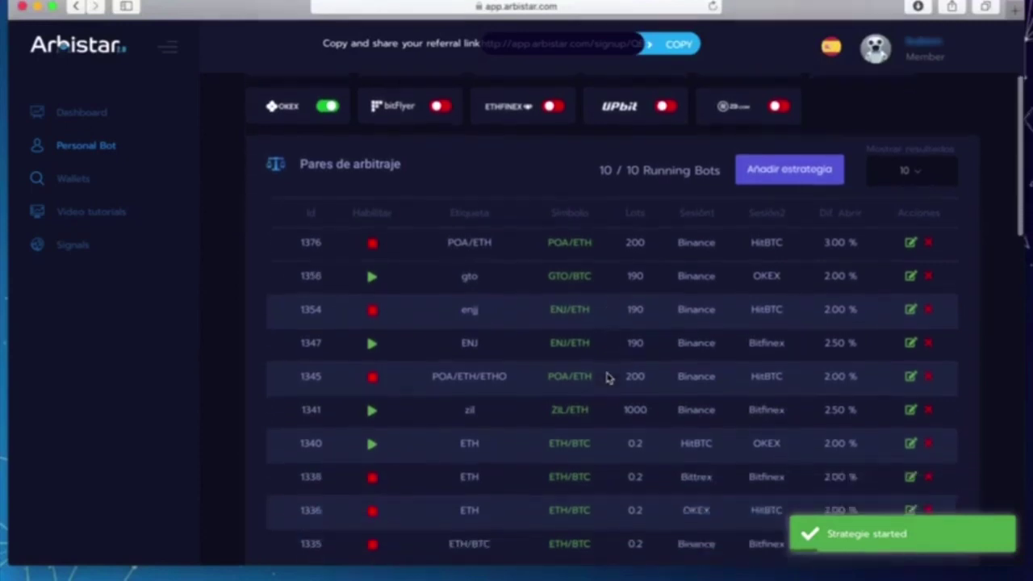
{"action": "scroll", "coordinate": [609, 377], "scroll_direction": "down", "scroll_amount": 3}
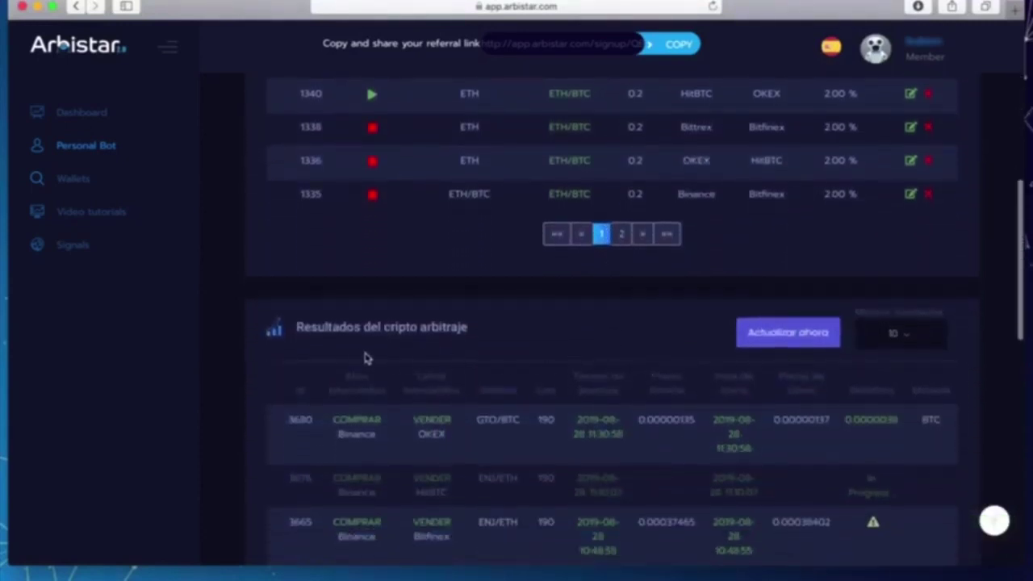
{"action": "left_click", "coordinate": [800, 343]}
{"action": "scroll", "coordinate": [819, 420], "scroll_direction": "down", "scroll_amount": 1}
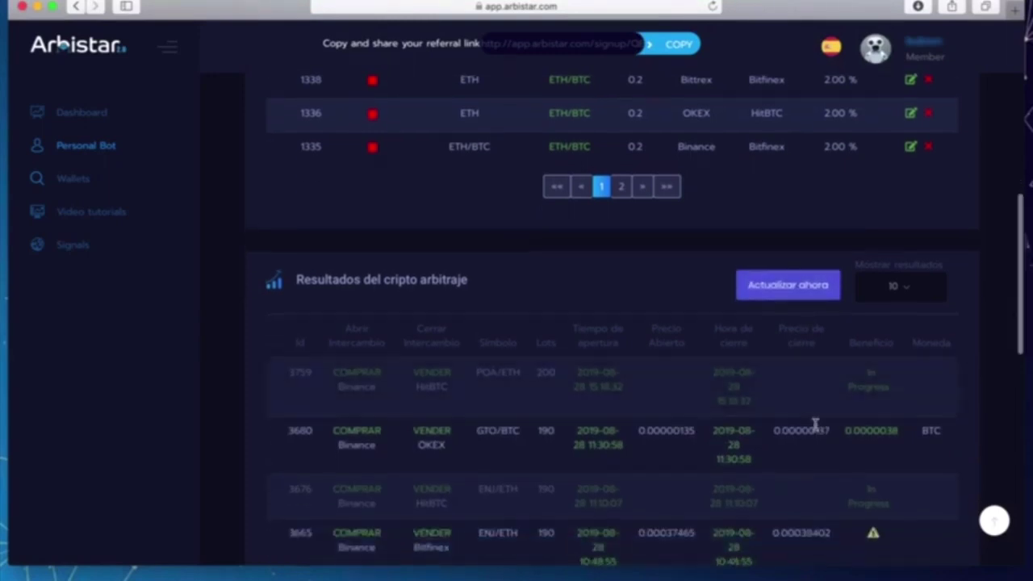